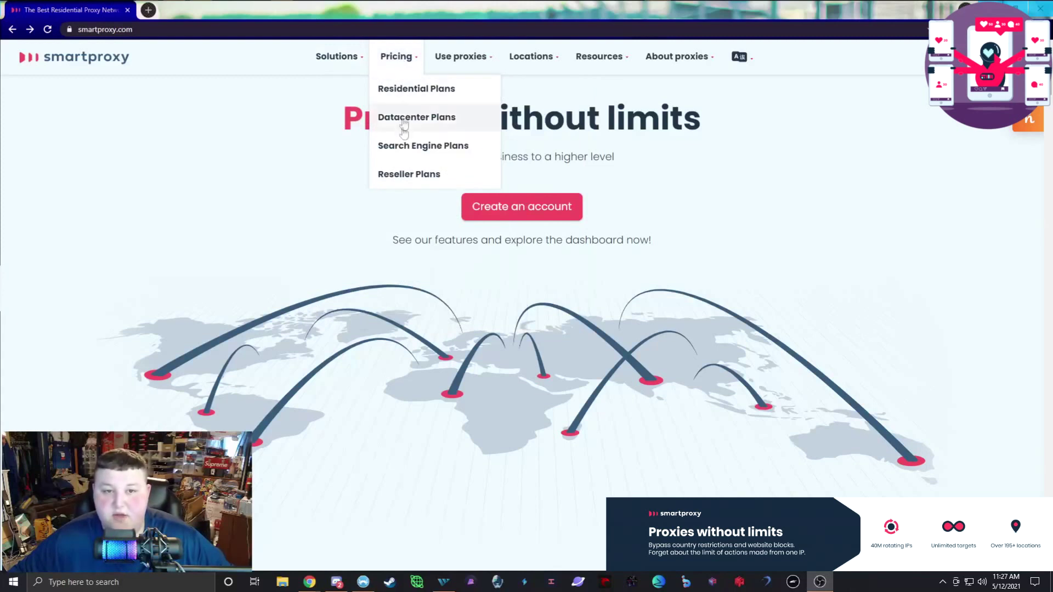
# Step: Browse the Smartproxy site's Locations and Resources menus
pyautogui.moveTo(453, 62)
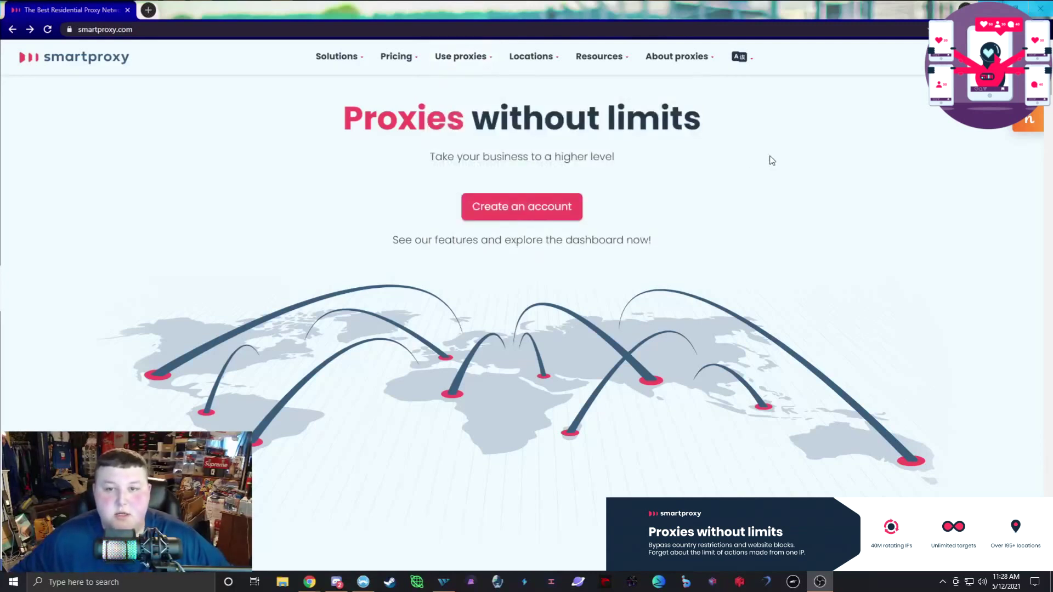
pyautogui.moveTo(542, 59)
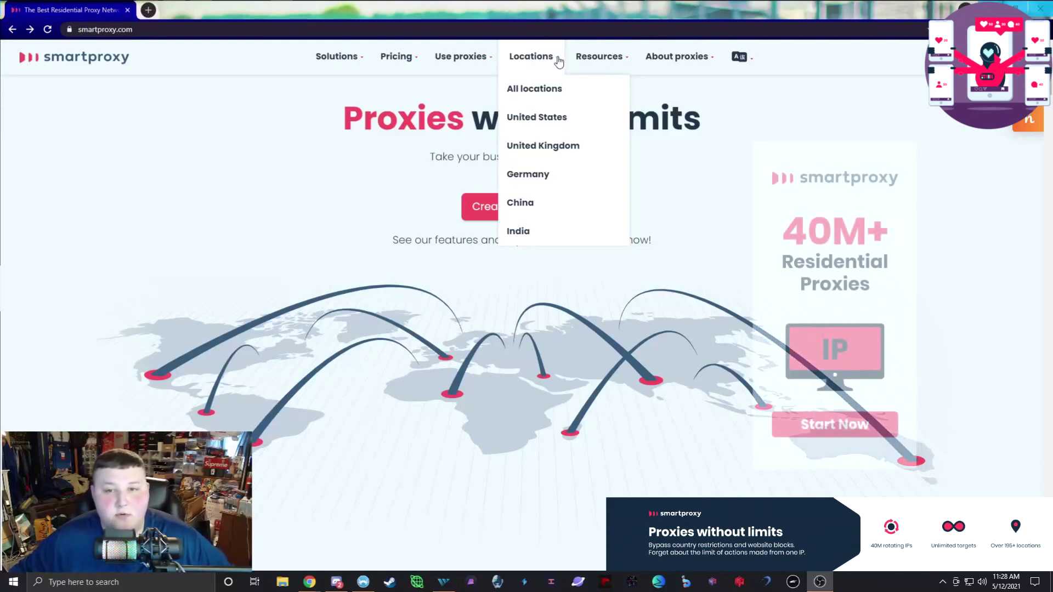
pyautogui.moveTo(597, 73)
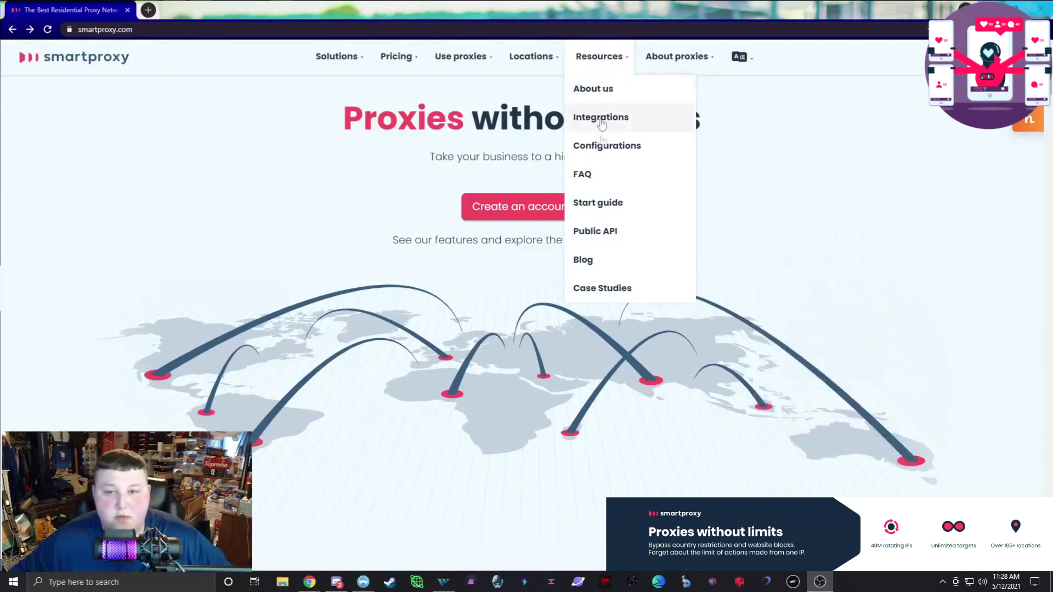
pyautogui.moveTo(650, 60)
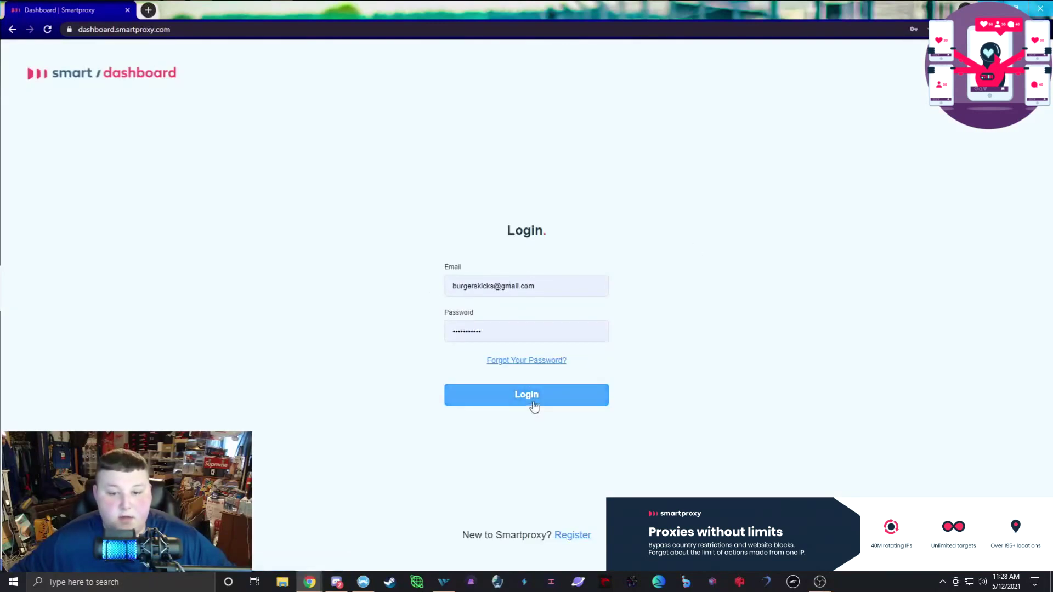
# Step: Sign in and view the Residential plans: Micro $75, Starter $200, Regular $400 monthly
pyautogui.click(527, 396)
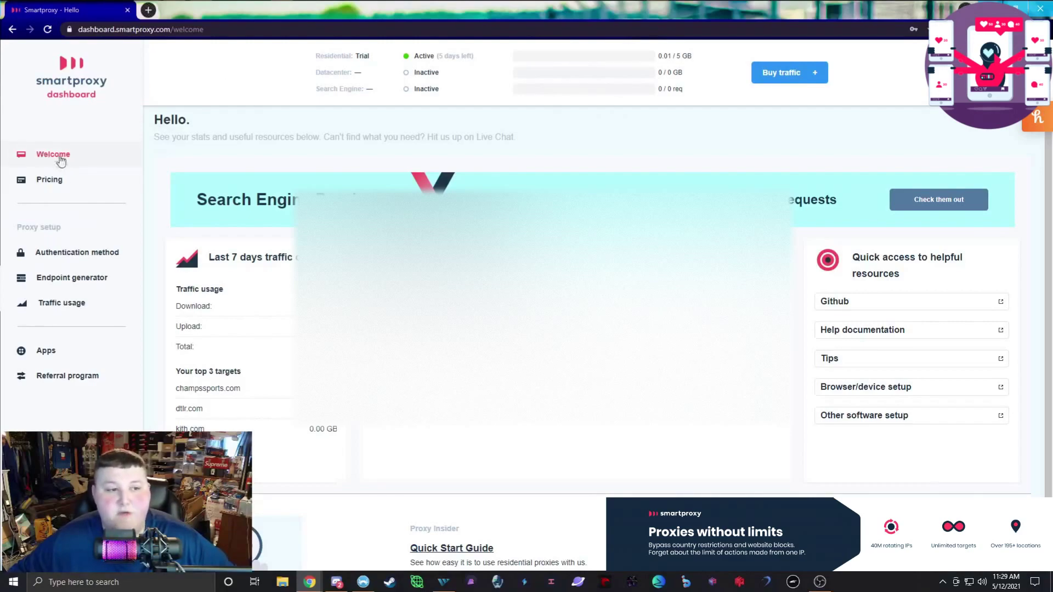
pyautogui.click(60, 185)
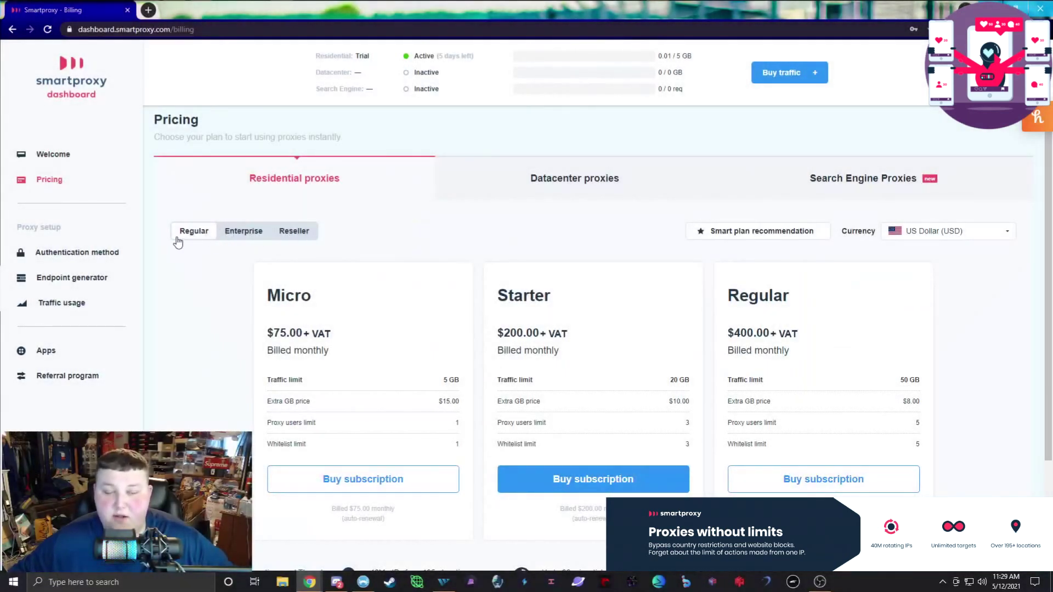
pyautogui.click(244, 235)
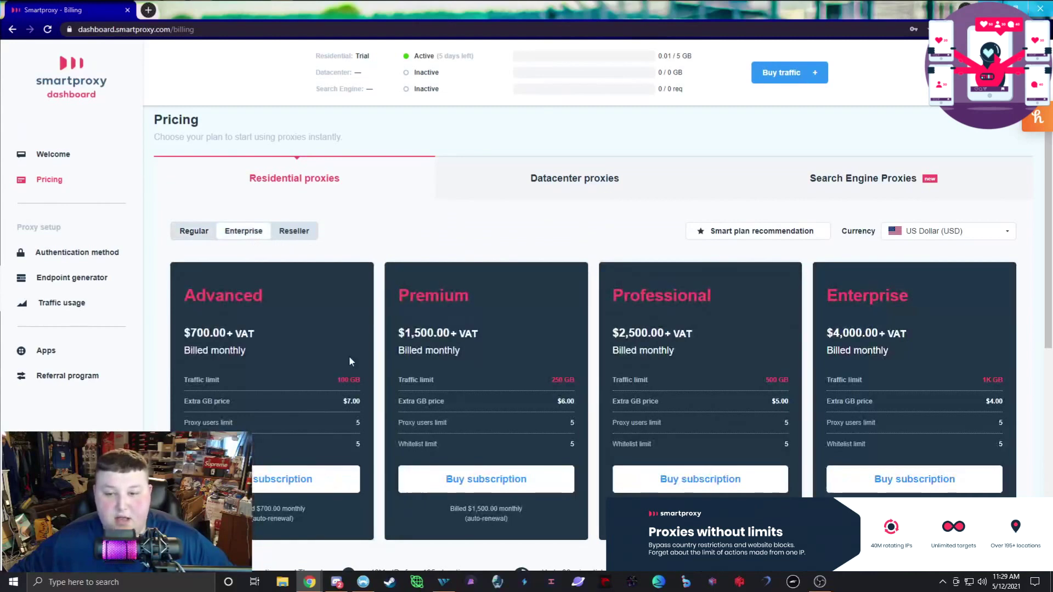
pyautogui.scroll(-4, 396, 353)
pyautogui.scroll(2, 396, 353)
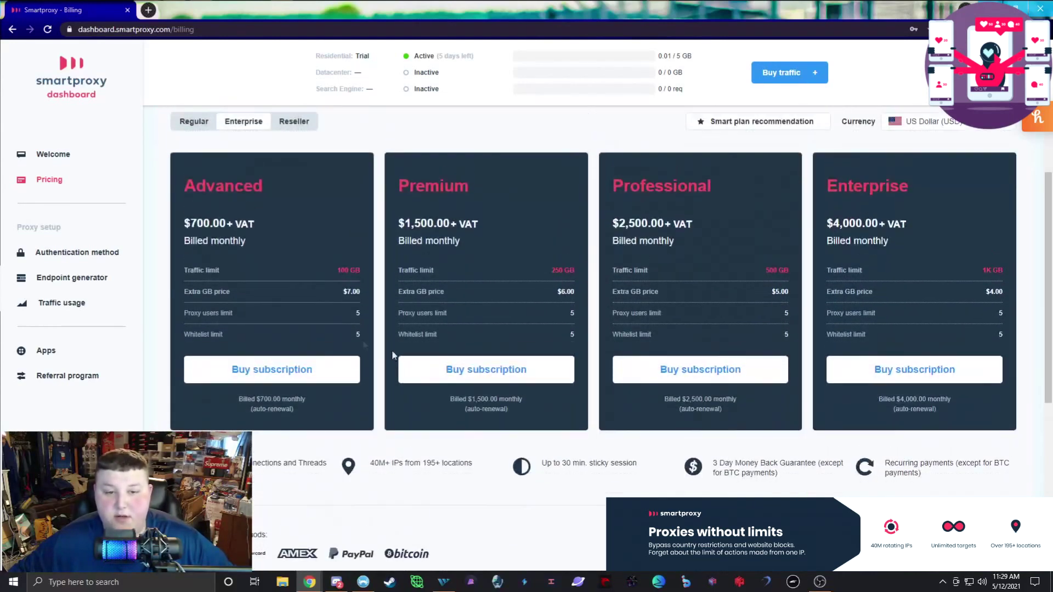
pyautogui.scroll(2, 364, 265)
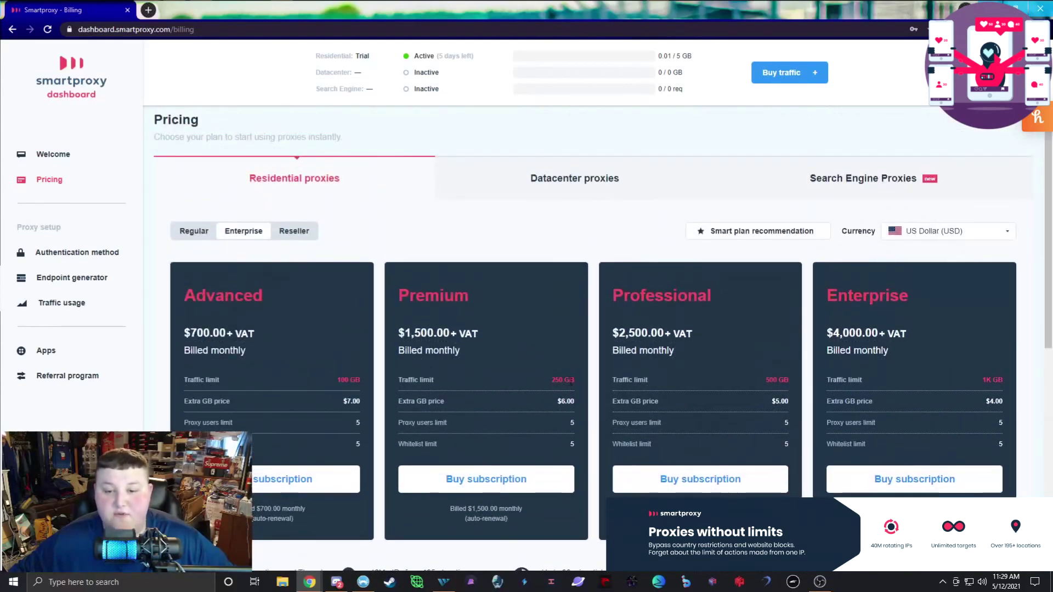
pyautogui.click(296, 233)
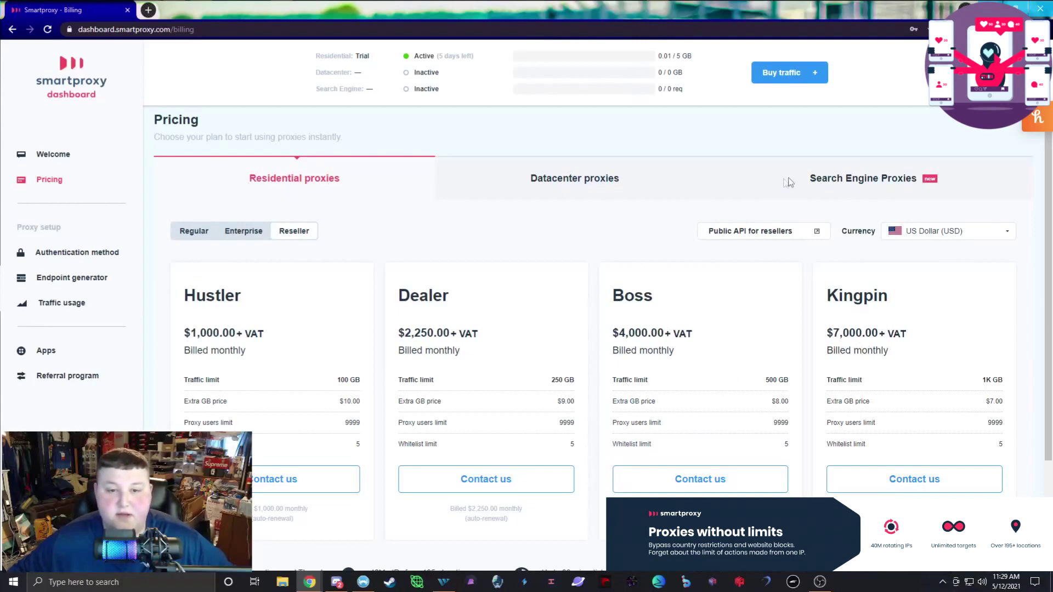
pyautogui.click(565, 178)
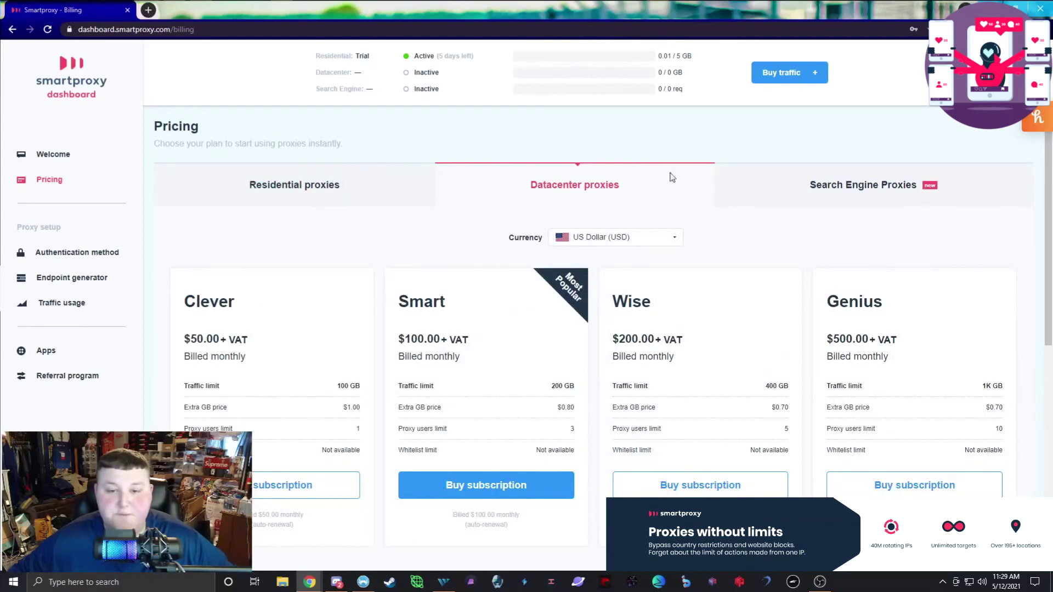
pyautogui.click(866, 187)
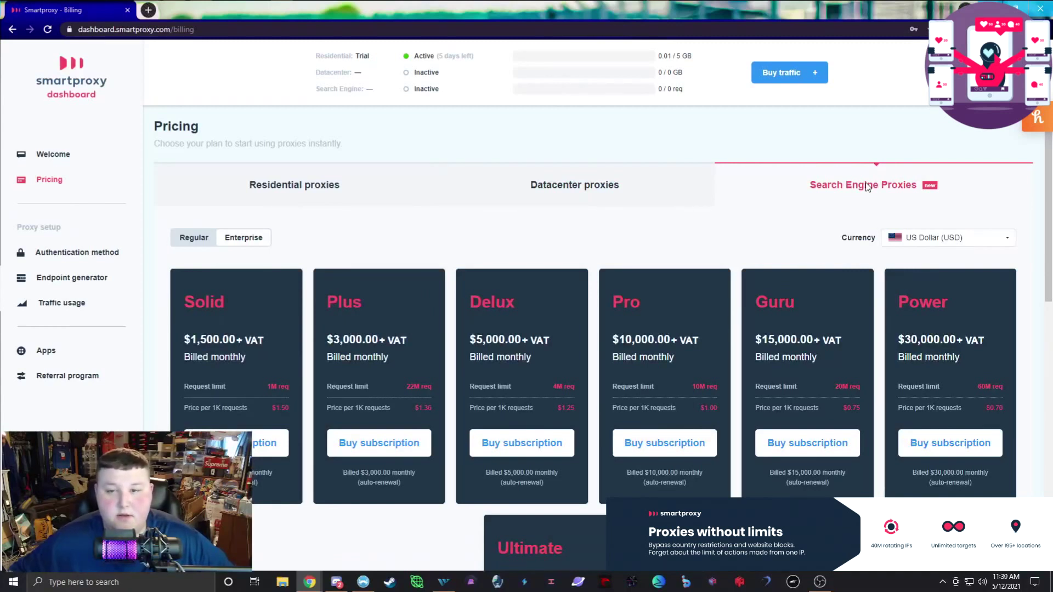
pyautogui.click(318, 192)
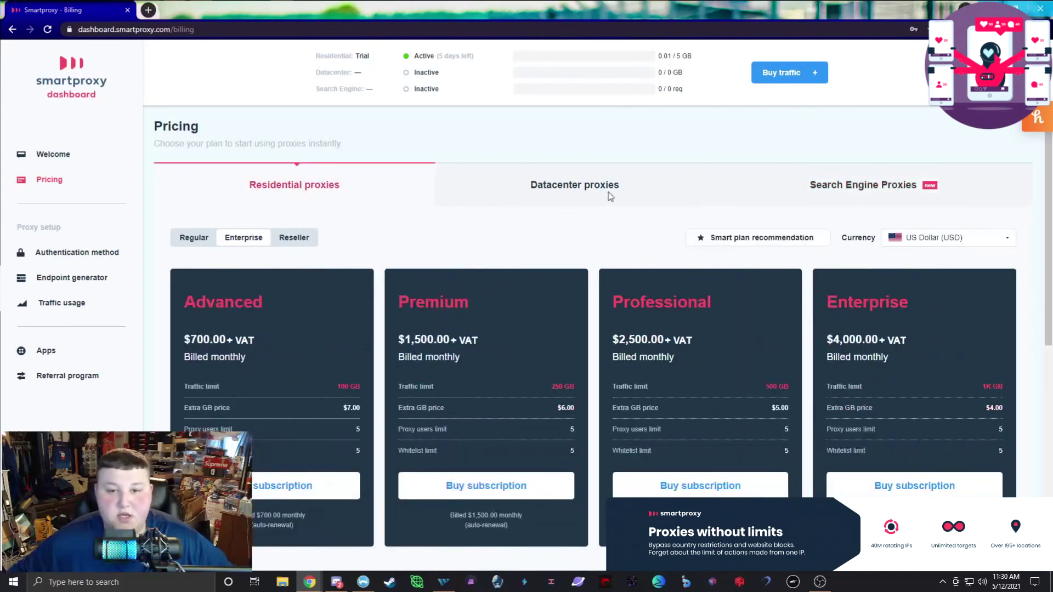
pyautogui.click(197, 239)
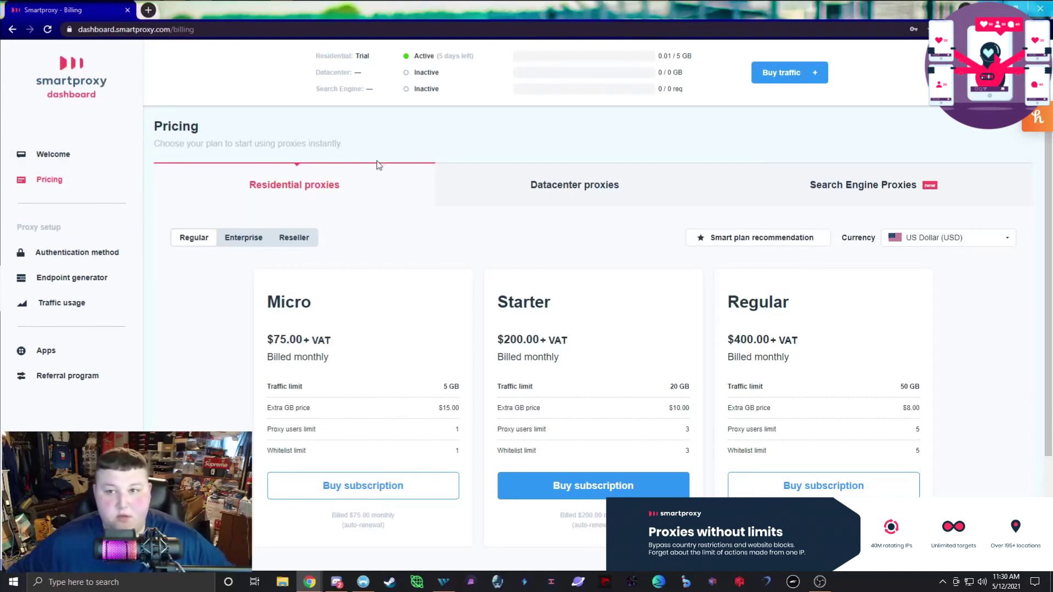
# Step: Open the Authentication method settings and check the Datacenter proxies tab options
pyautogui.click(76, 254)
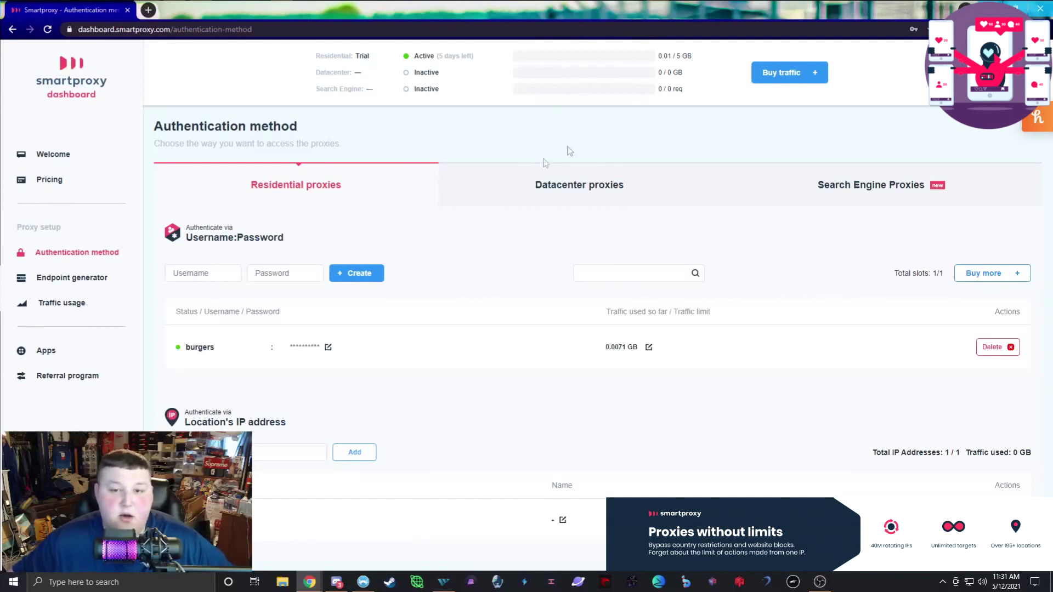
pyautogui.click(592, 183)
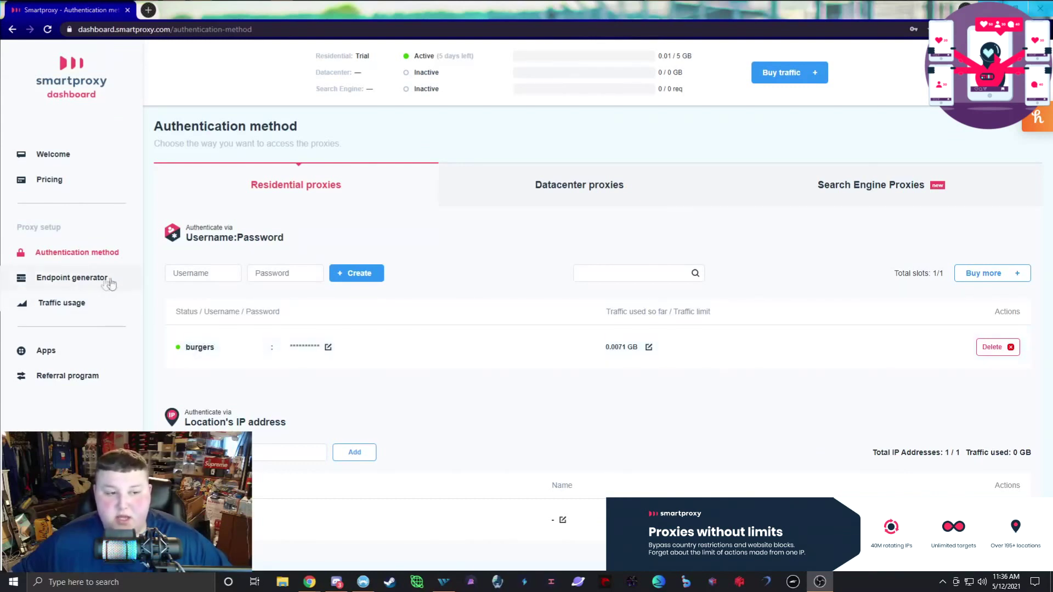
# Step: Open the Endpoint generator and inspect the proxy username and password fields
pyautogui.click(76, 282)
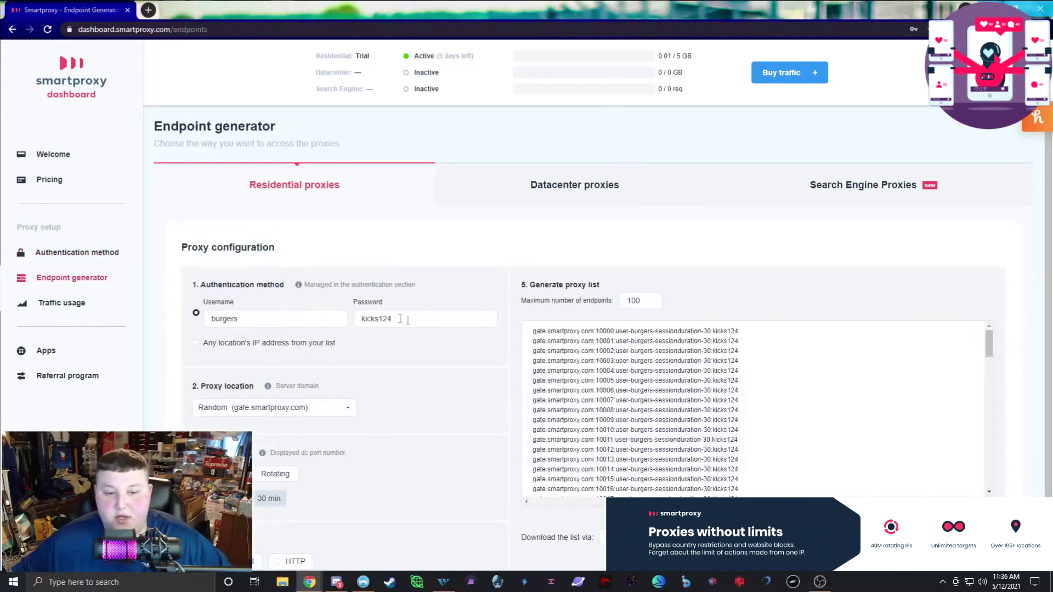
pyautogui.moveTo(404, 318); pyautogui.dragTo(343, 322)
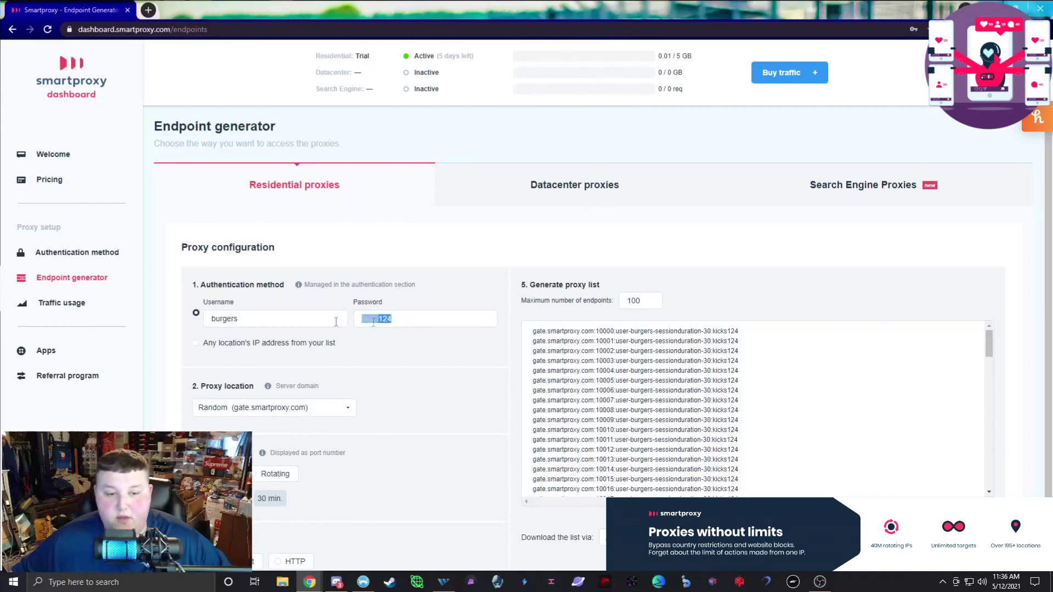
pyautogui.click(319, 324)
pyautogui.click(373, 323)
pyautogui.click(72, 252)
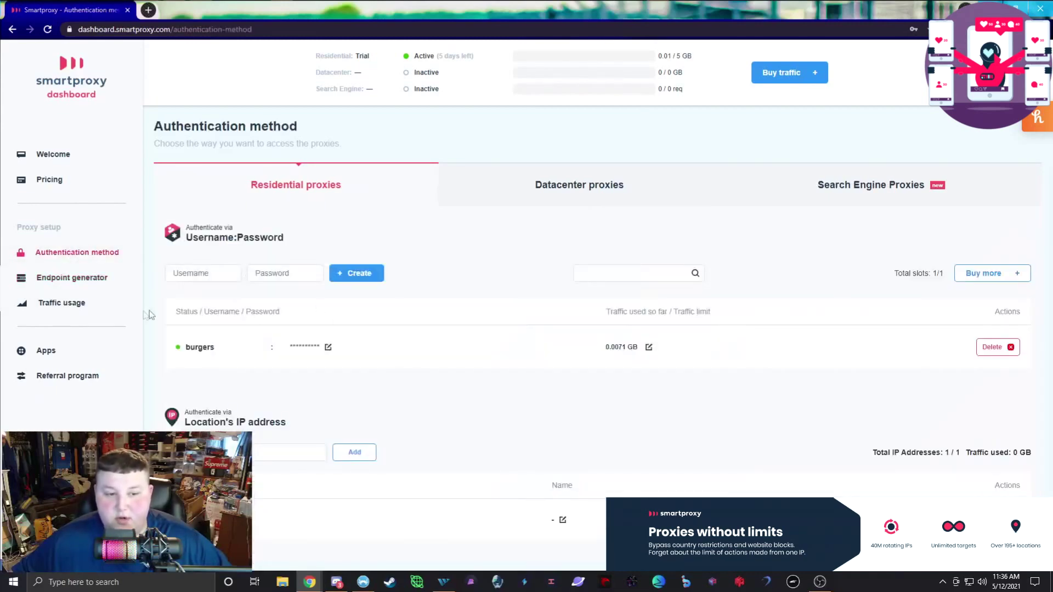
pyautogui.click(77, 281)
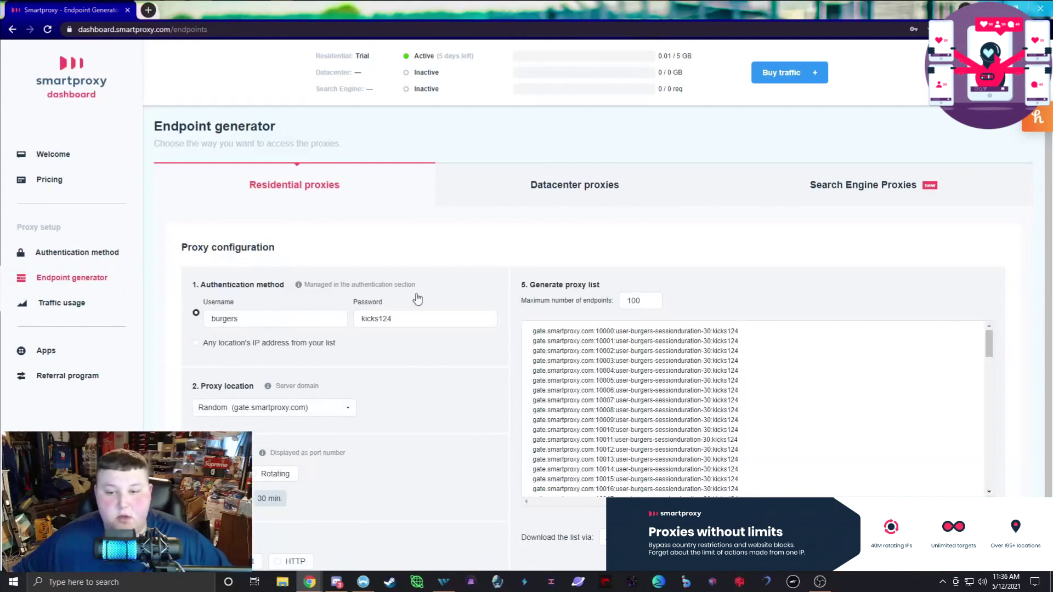
# Step: Set the proxy location to USA (us.smartproxy.com) and copy the 100-endpoint user:pass list
pyautogui.click(230, 415)
pyautogui.click(224, 441)
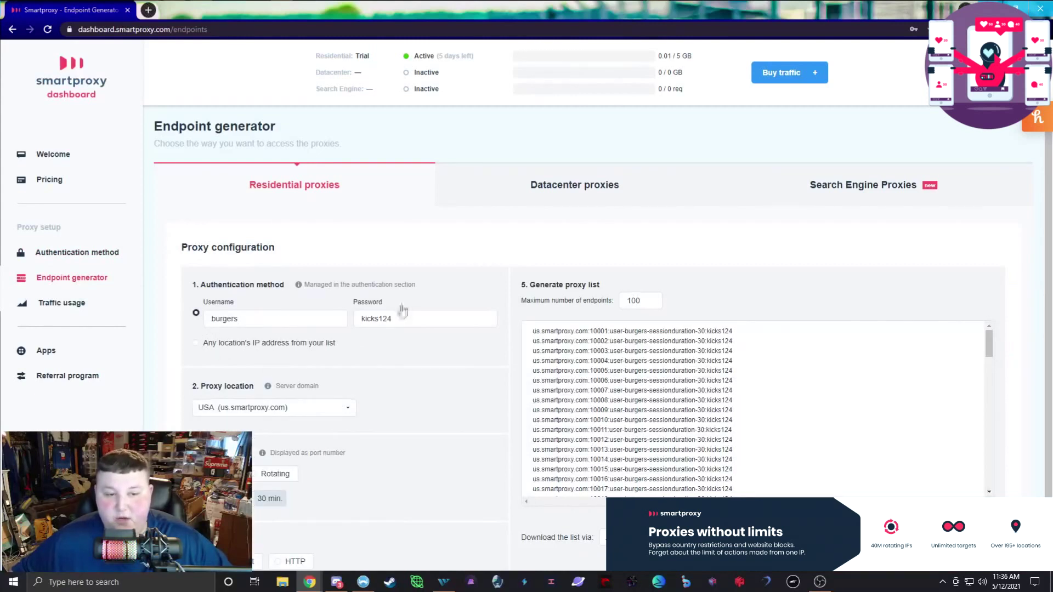
pyautogui.click(81, 253)
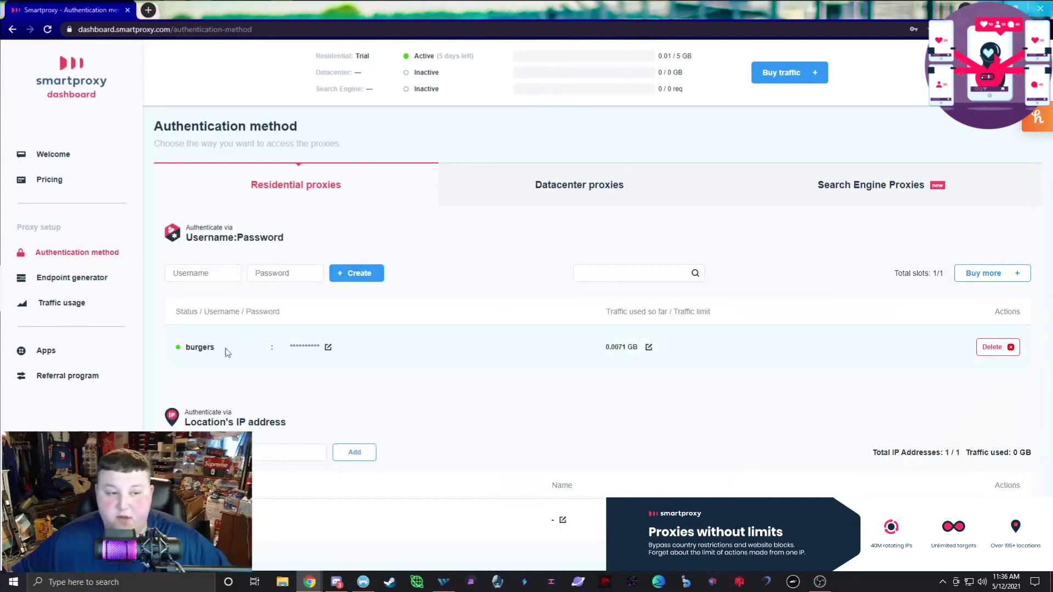
pyautogui.click(74, 280)
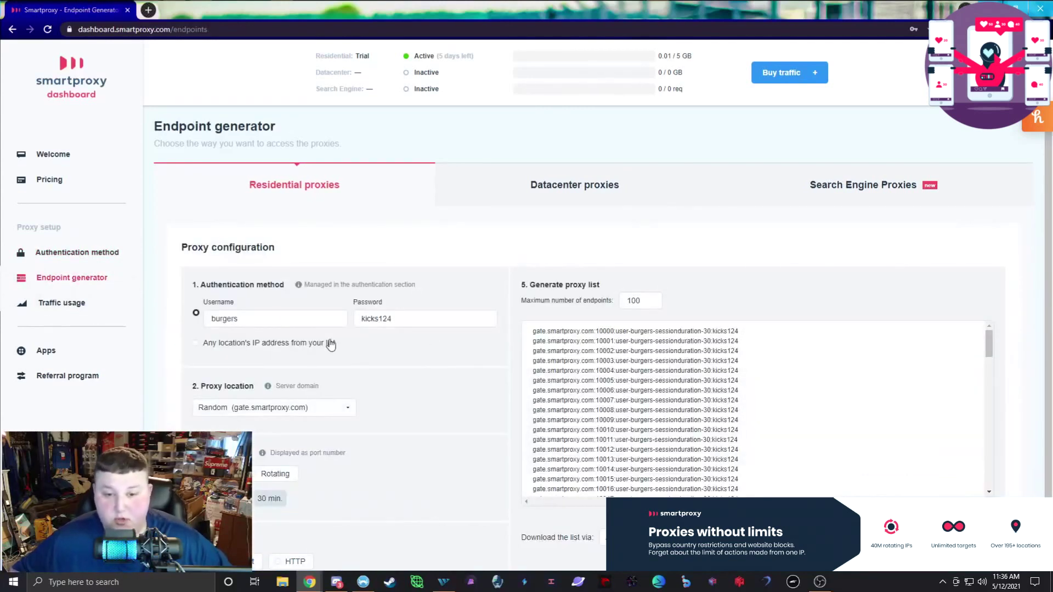
pyautogui.scroll(-1, 331, 343)
pyautogui.click(248, 355)
pyautogui.click(246, 383)
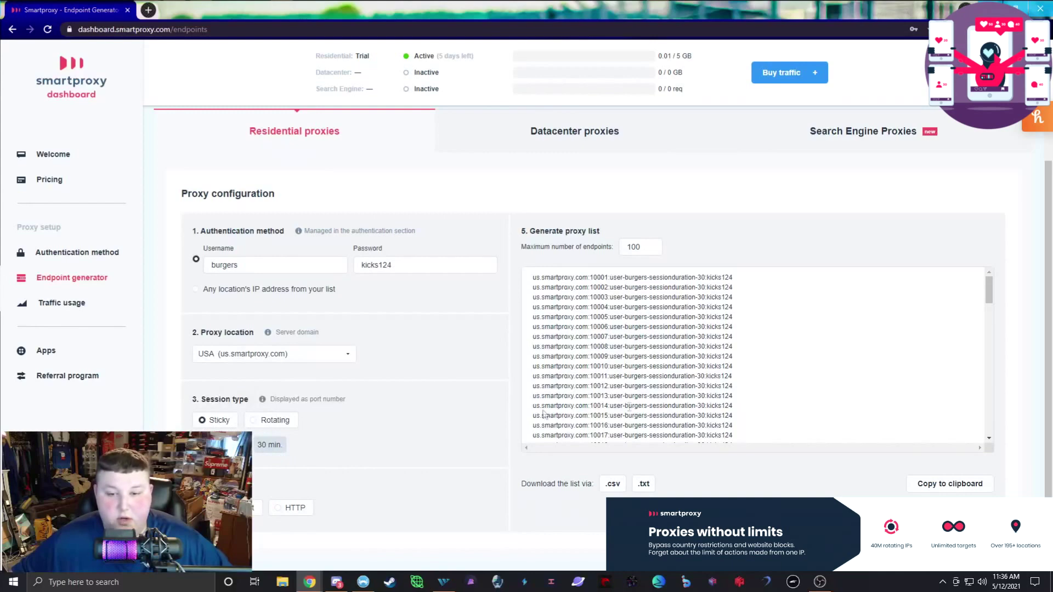
pyautogui.click(950, 483)
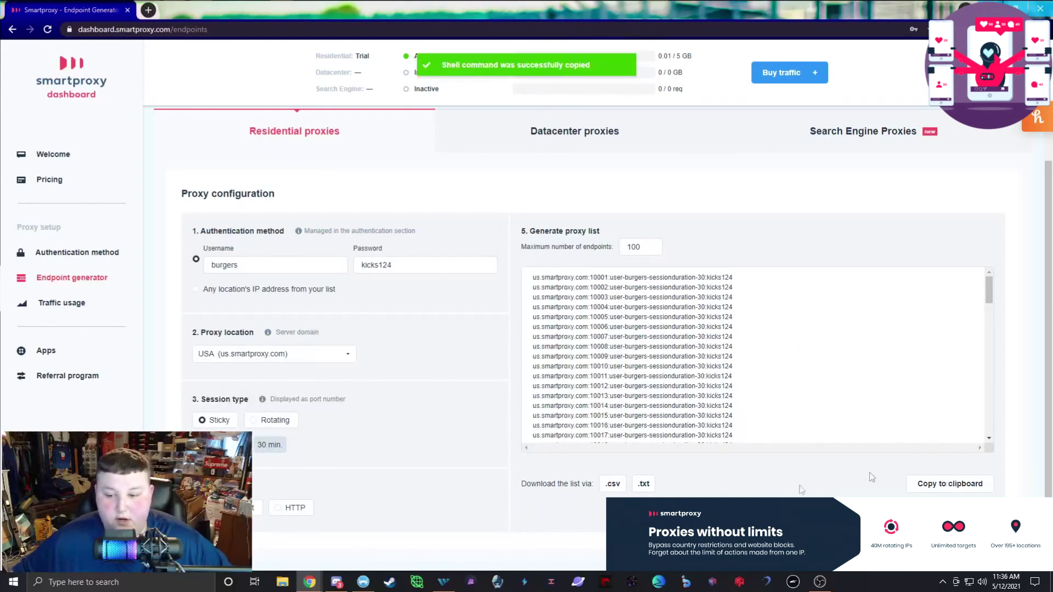
pyautogui.click(443, 582)
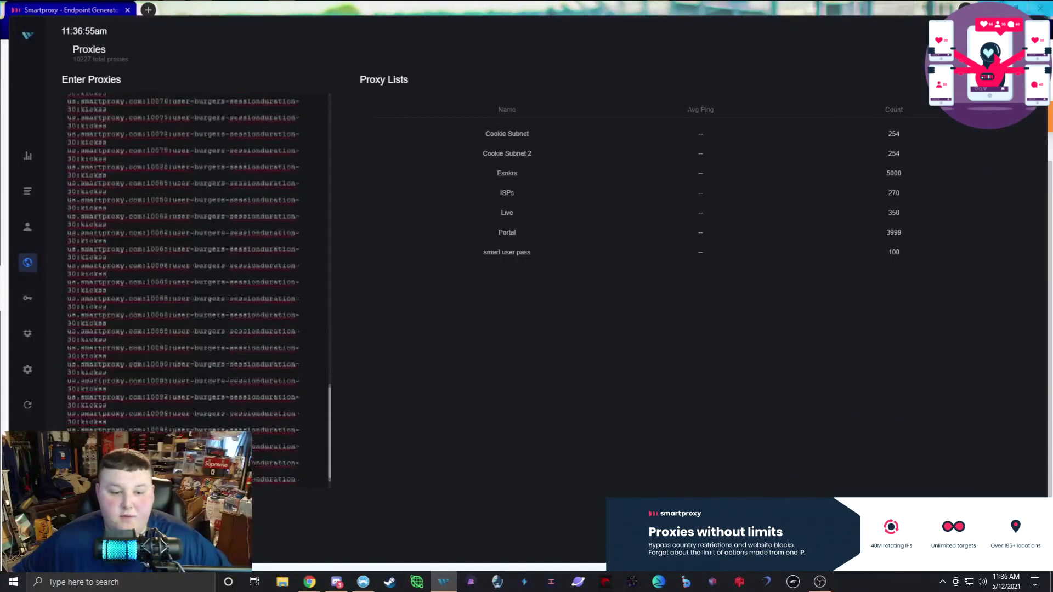
# Step: Replace the proxy entry box contents with the copied USA user:pass proxies
pyautogui.moveTo(274, 439); pyautogui.dragTo(54, 58)
pyautogui.press('BackSpace')
pyautogui.hotkey('ctrl', 'v')
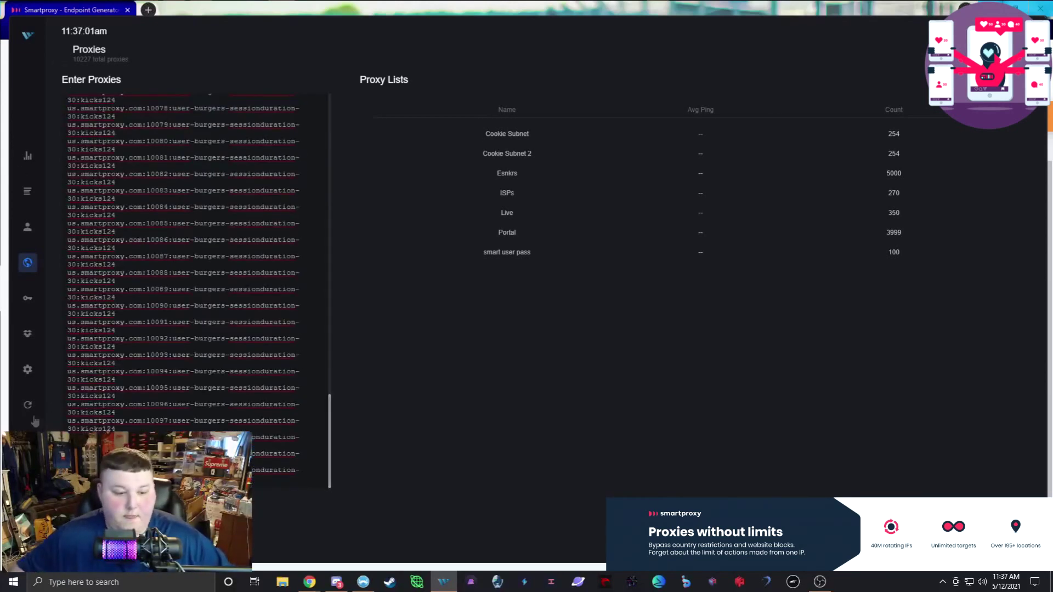
# Step: Ping 'smart user pass' against Shopify and delete slow proxy 10042, leaving 99 averaging 728
pyautogui.rightClick(515, 256)
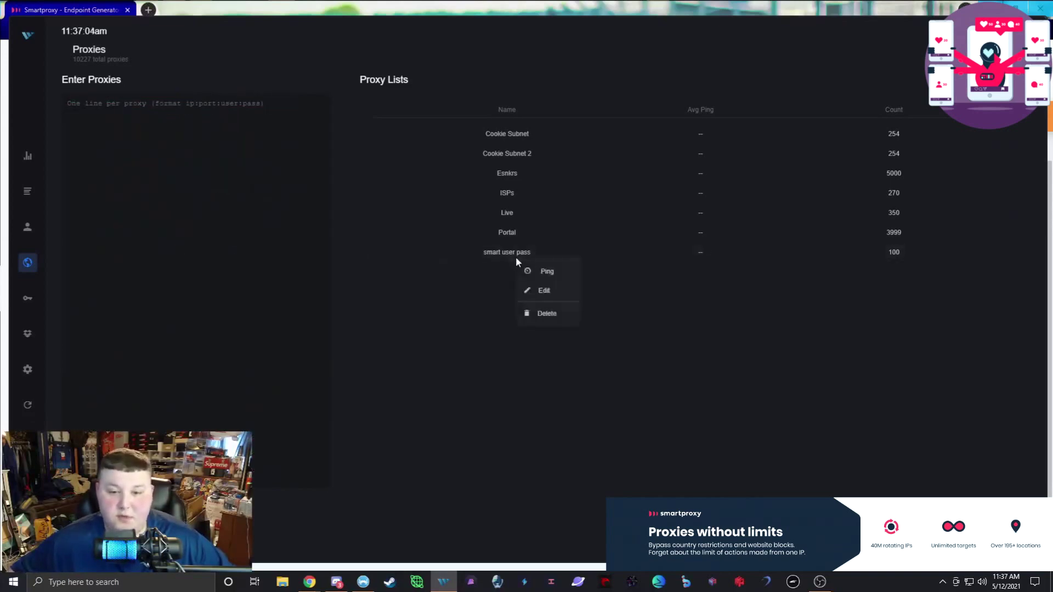
pyautogui.click(549, 272)
pyautogui.click(670, 403)
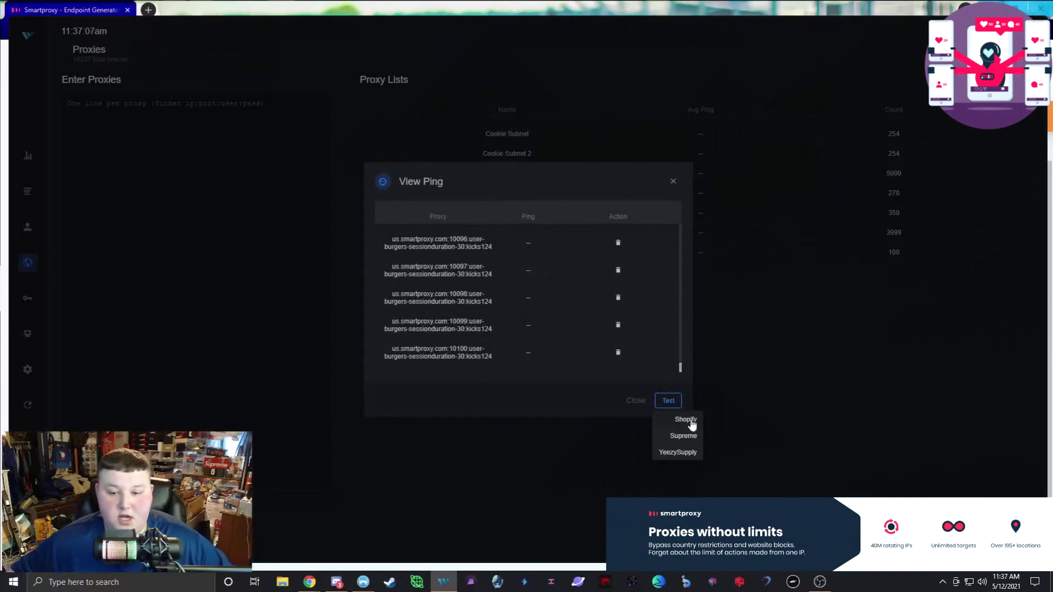
pyautogui.click(691, 422)
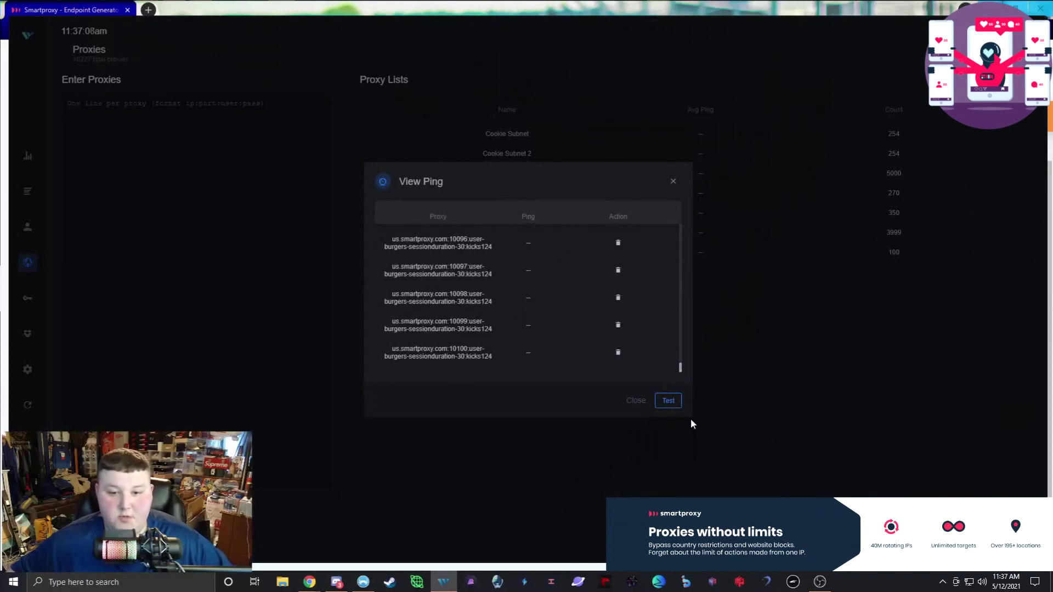
pyautogui.moveTo(679, 366); pyautogui.dragTo(679, 284)
pyautogui.click(618, 297)
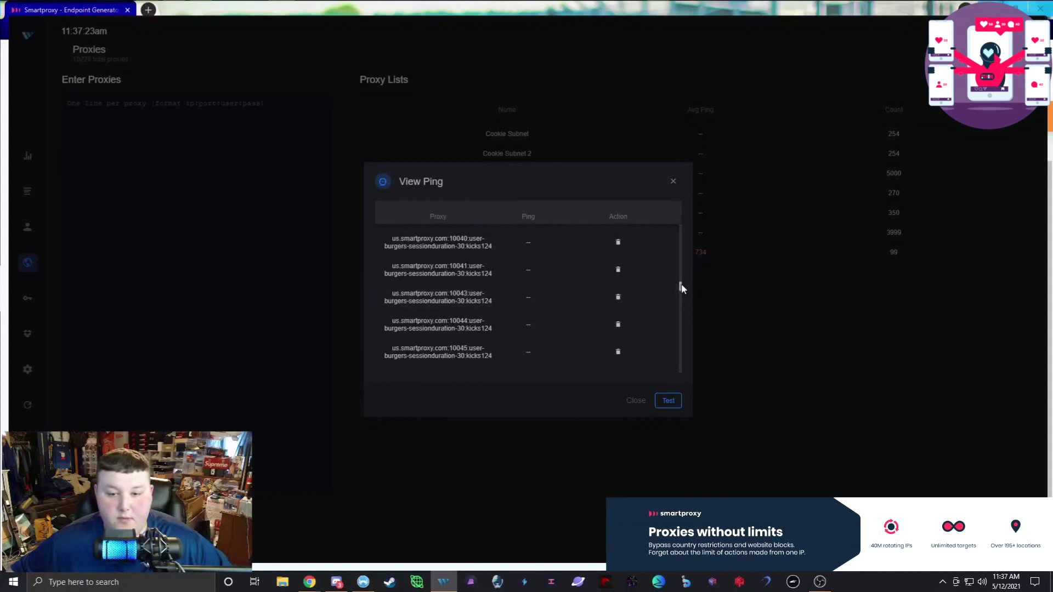
pyautogui.moveTo(679, 291); pyautogui.dragTo(689, 381)
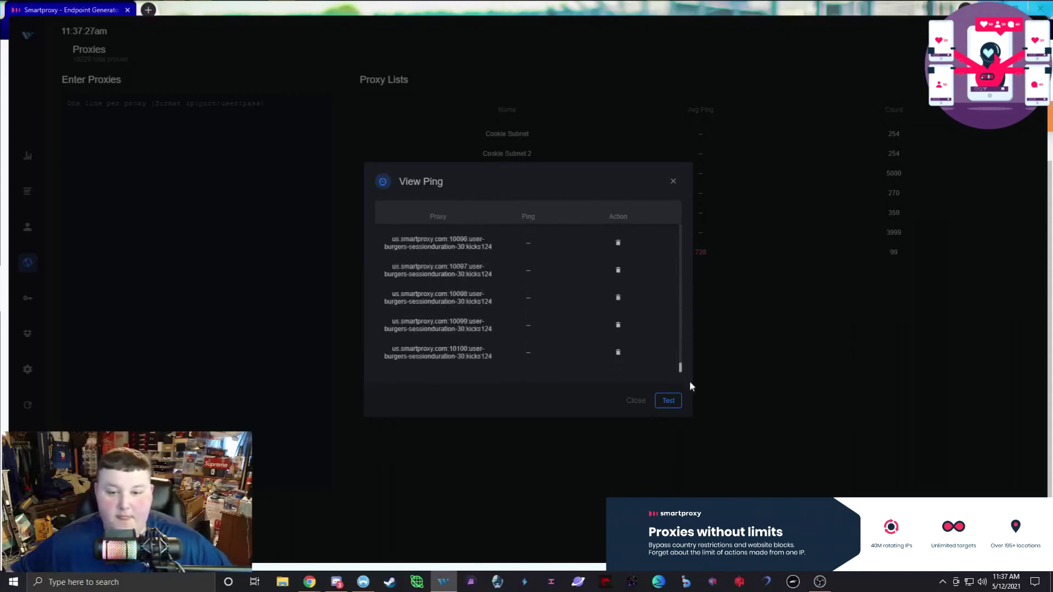
pyautogui.click(673, 182)
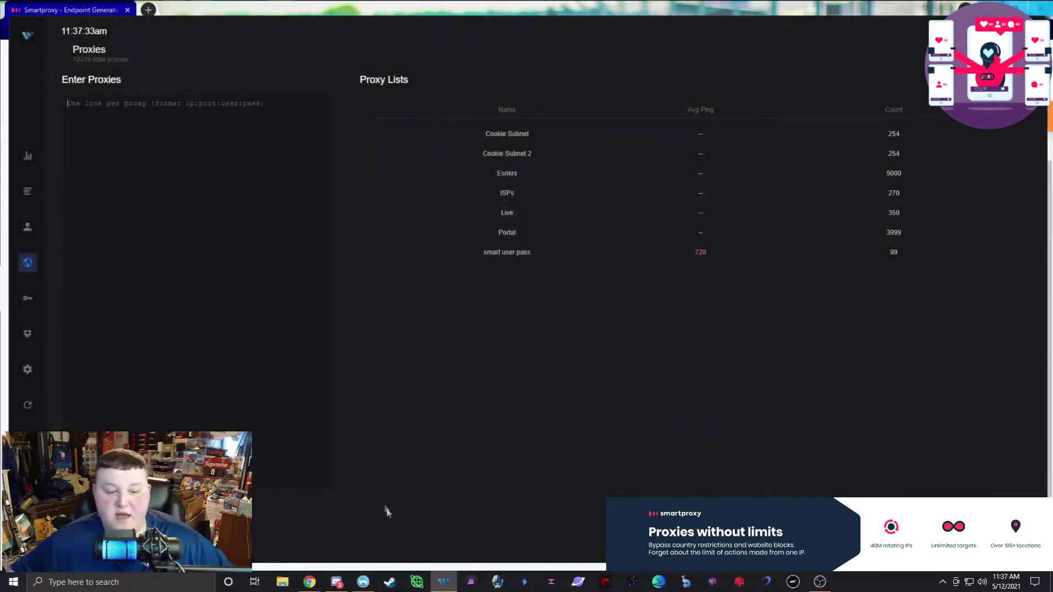
# Step: Switch endpoints to 'Any location's IP address from your list' and copy the host:port list
pyautogui.moveTo(309, 581)
pyautogui.click(423, 529)
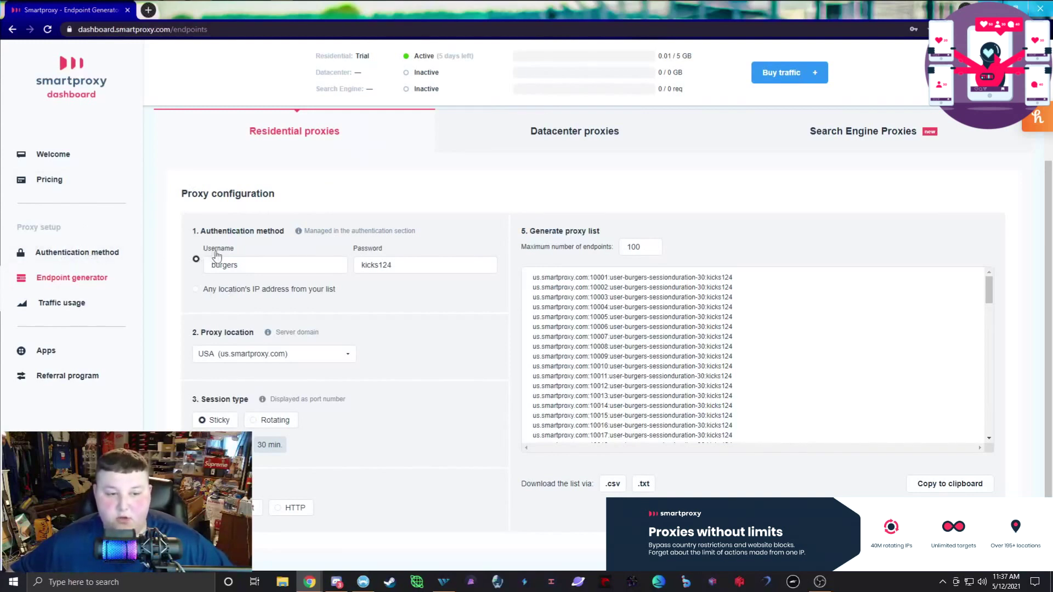
pyautogui.click(196, 289)
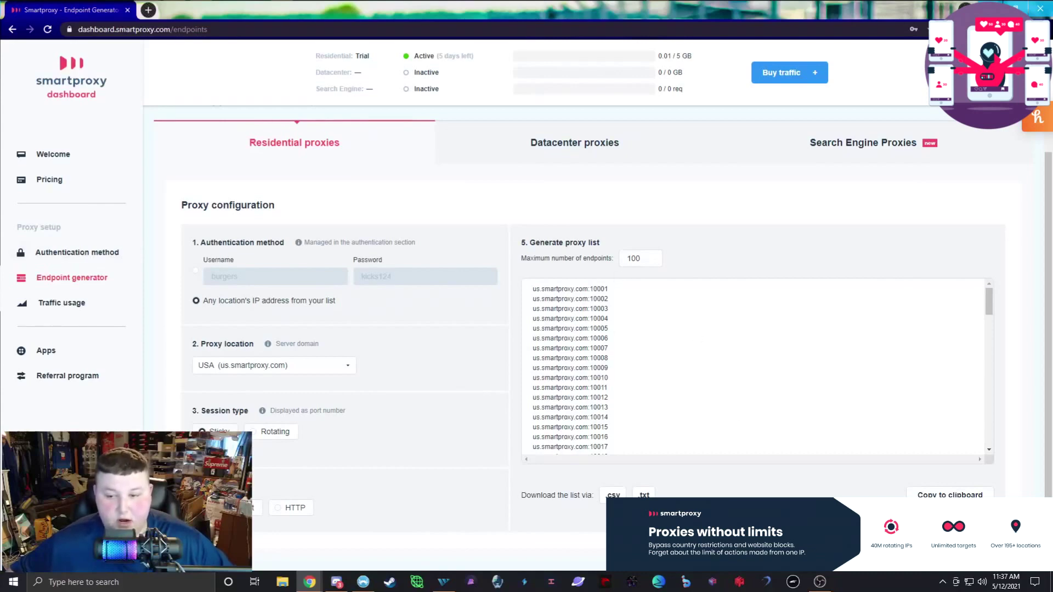
pyautogui.click(949, 495)
# Step: Paste the IP-auth proxies as 'smart ip auth' and ping-test them against Shopify
pyautogui.click(443, 581)
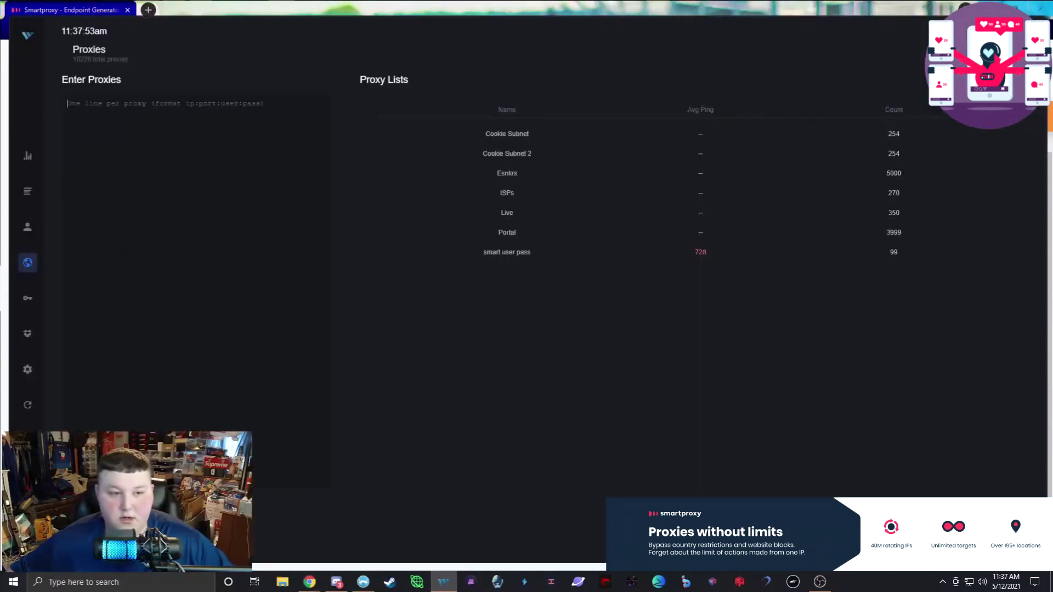
pyautogui.hotkey('ctrl', 'v')
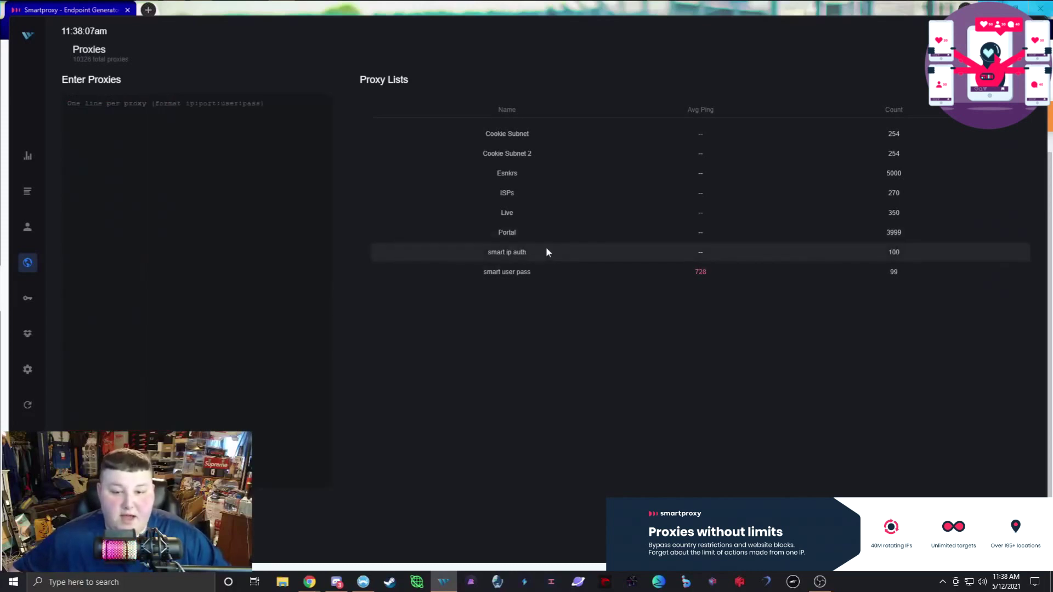
pyautogui.rightClick(536, 252)
pyautogui.click(572, 264)
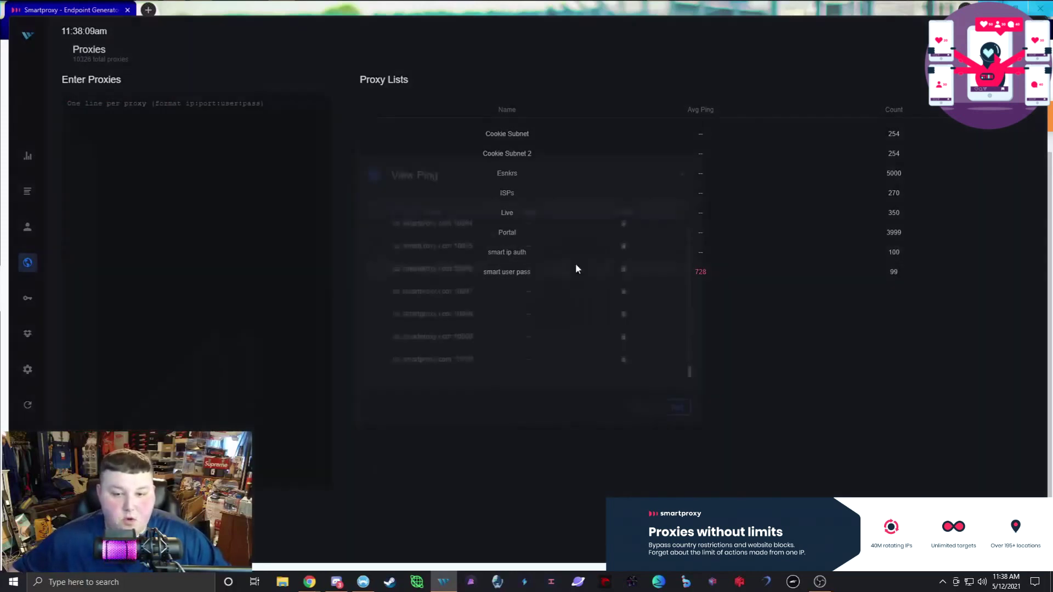
pyautogui.click(666, 404)
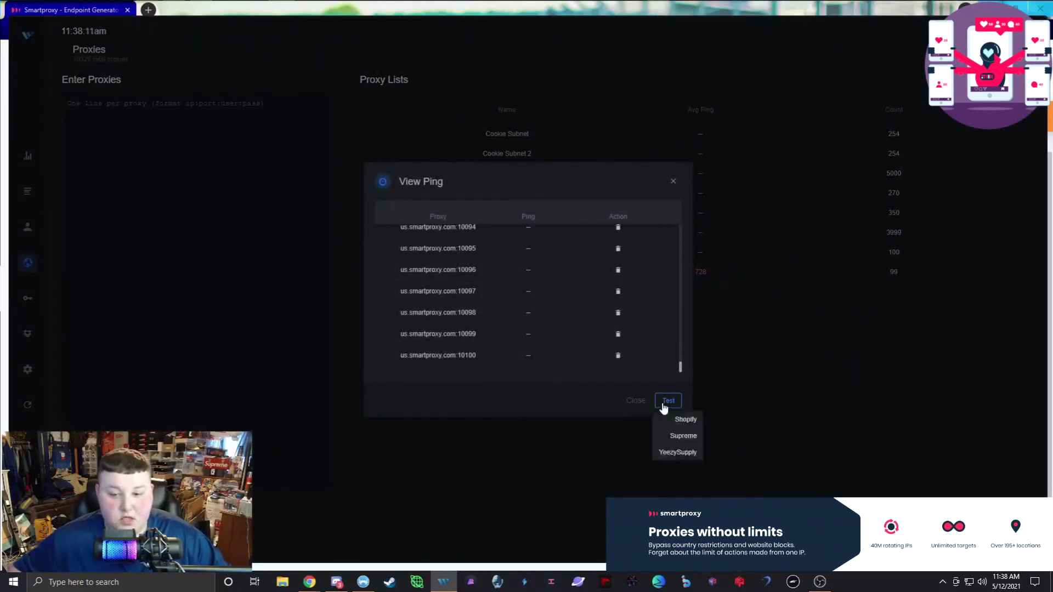
pyautogui.click(686, 420)
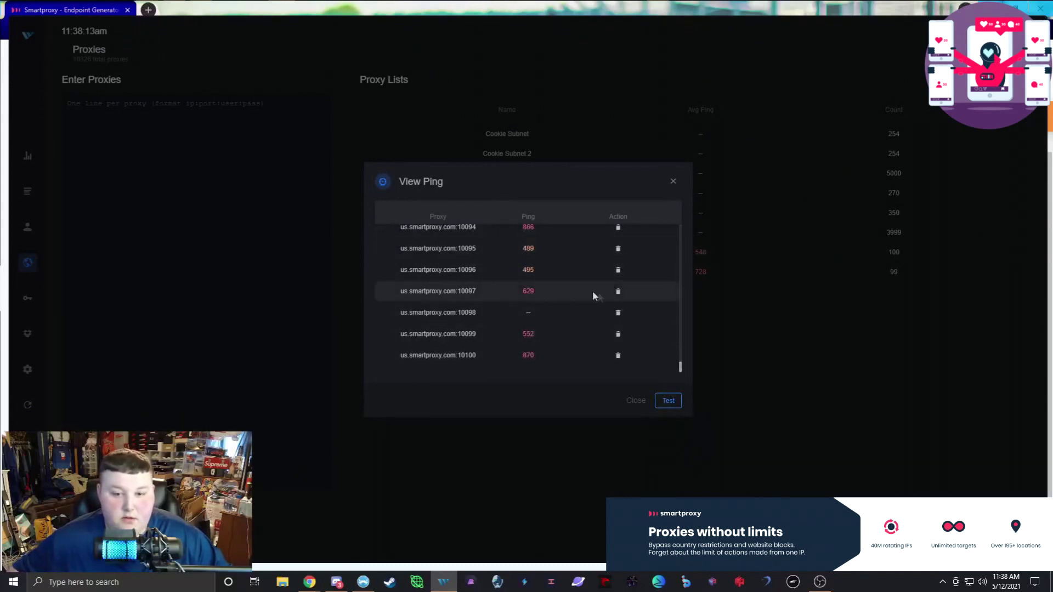
# Step: Review the 100-proxy results averaging 695 ping, then return to the Smartproxy dashboard
pyautogui.moveTo(679, 366); pyautogui.dragTo(676, 219)
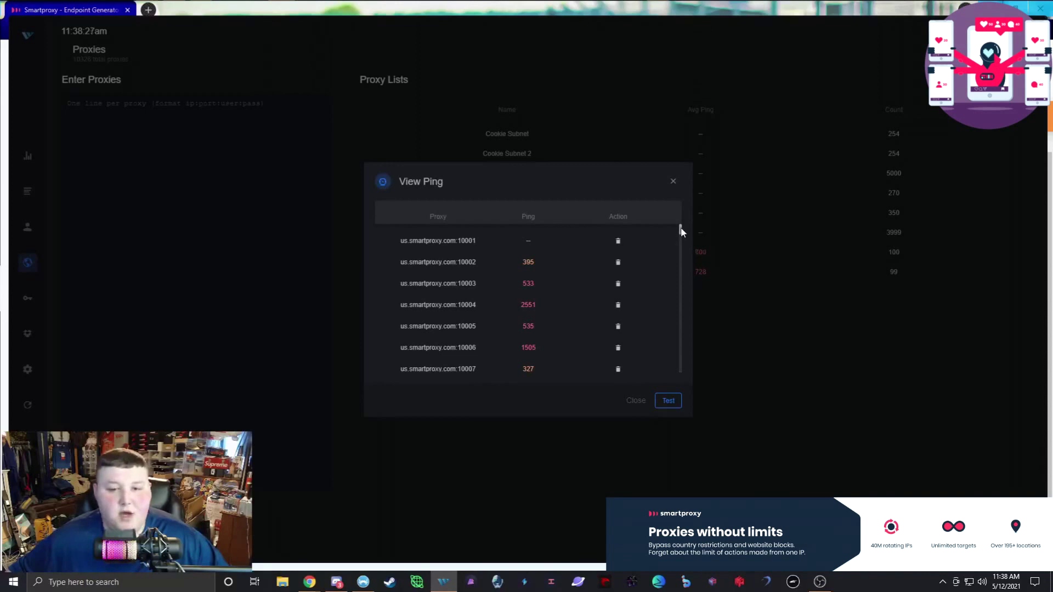
pyautogui.moveTo(680, 227)
pyautogui.mouseDown()
pyautogui.moveTo(680, 357)
pyautogui.moveTo(677, 224)
pyautogui.mouseUp()
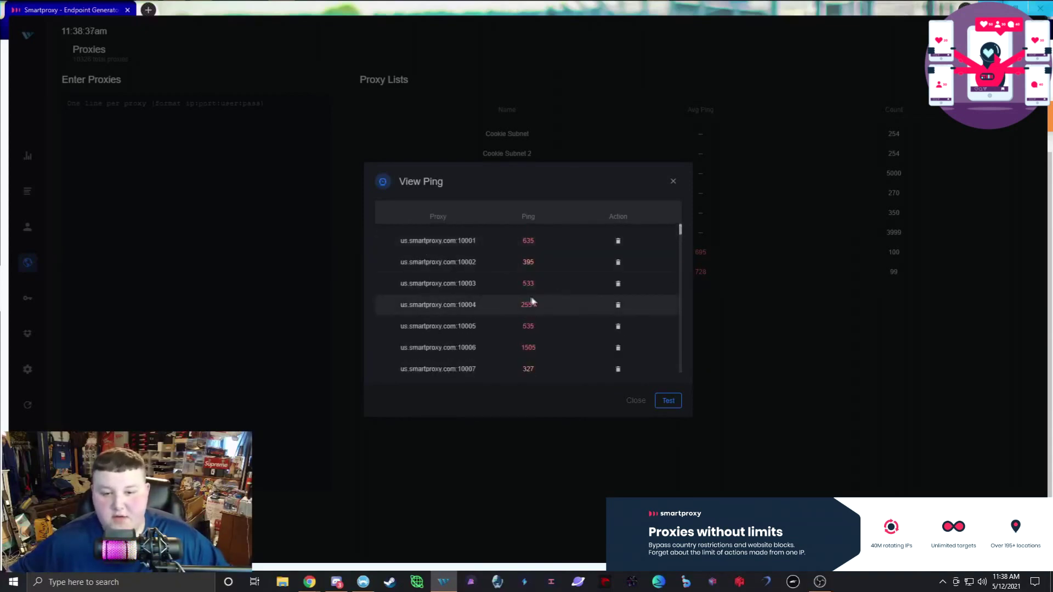
pyautogui.scroll(-1, 545, 303)
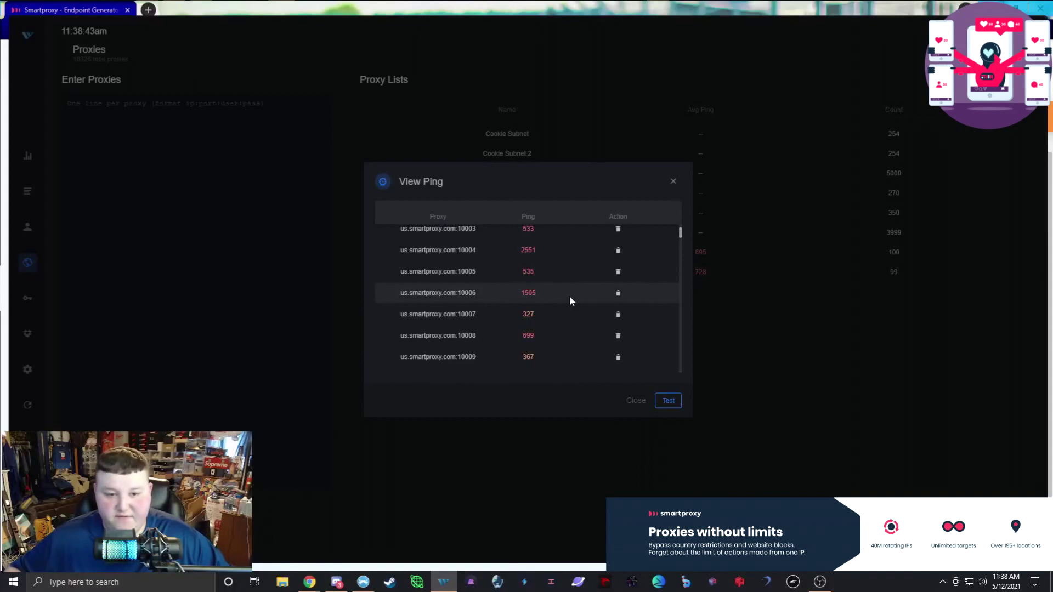
pyautogui.click(673, 181)
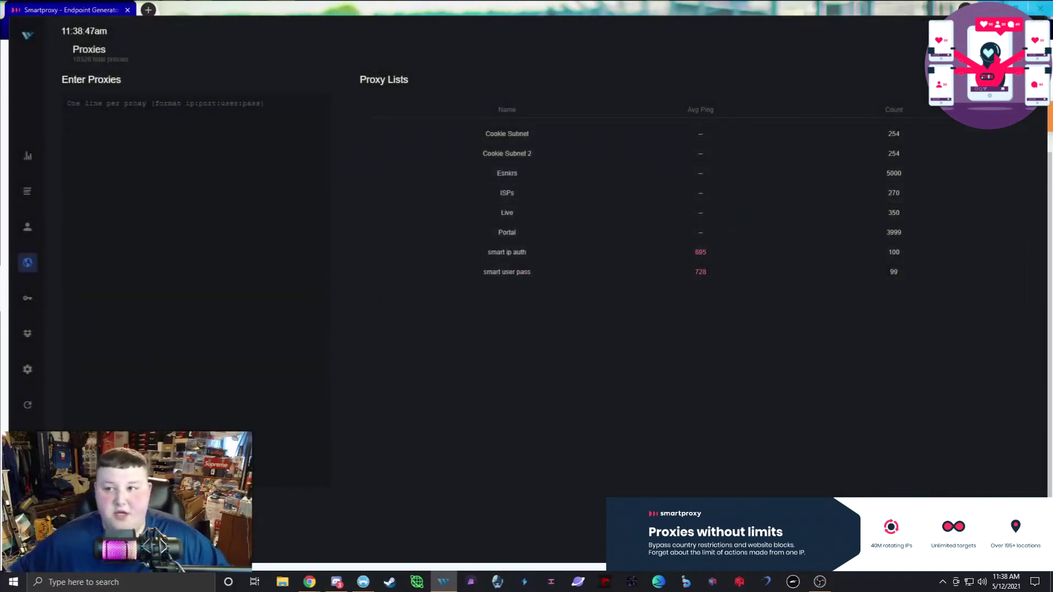
pyautogui.hotkey('alt', 'Tab')
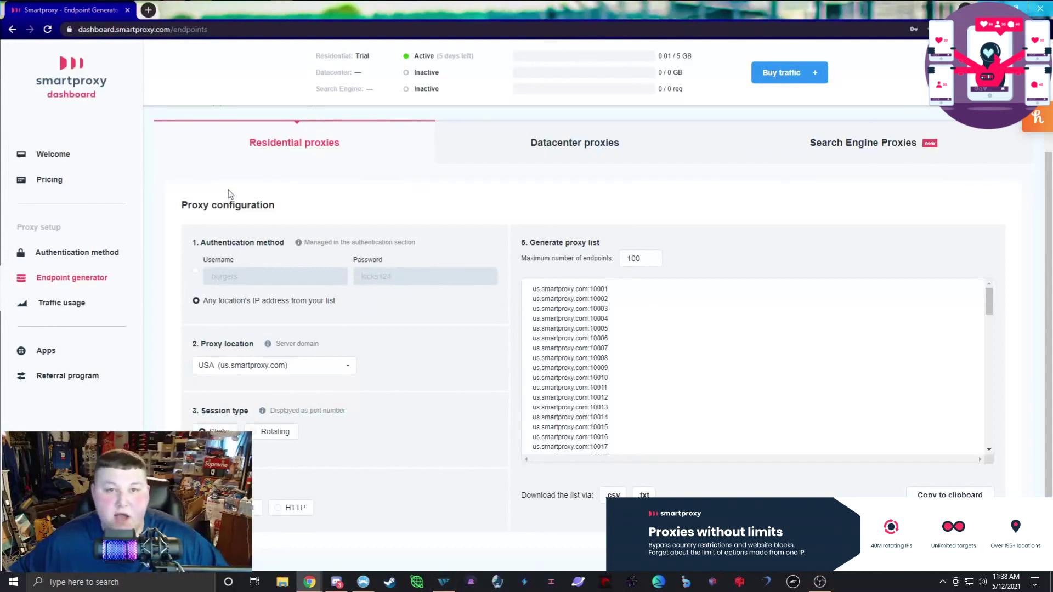